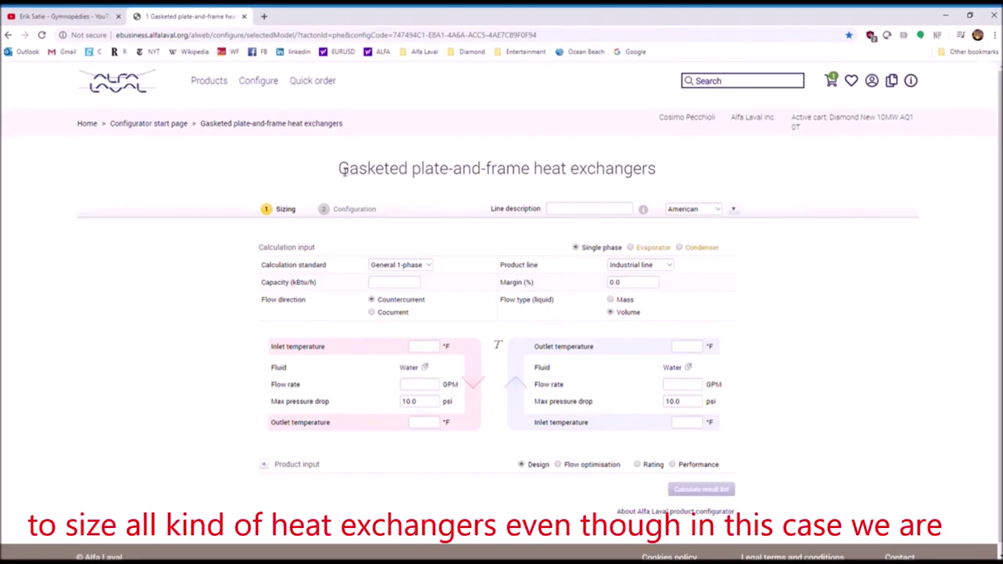
Step: Change the product line to AlfaQ, accepting the switch to the AHRI certified calculation standard
left_click_drag(343, 172, 658, 175)
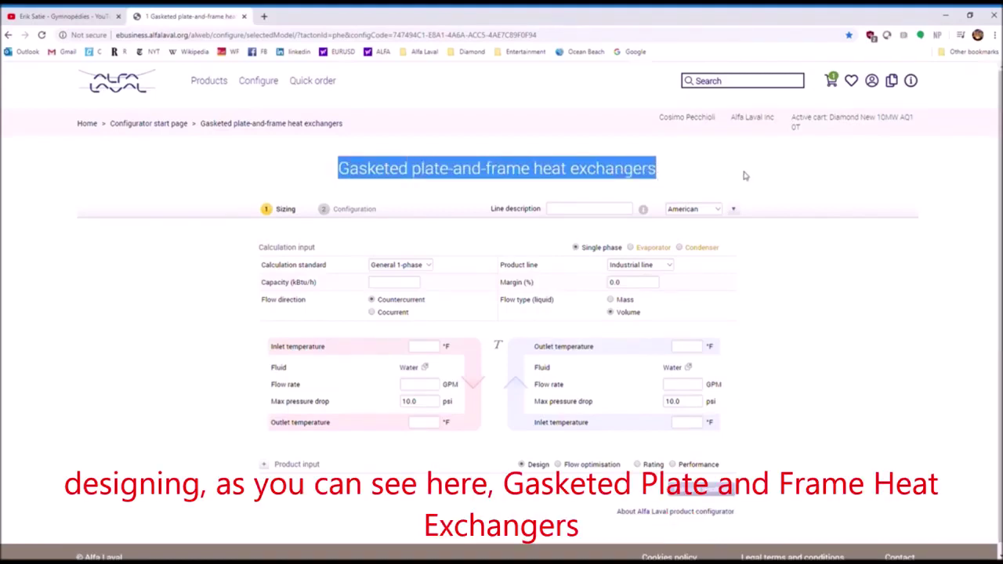
left_click(802, 273)
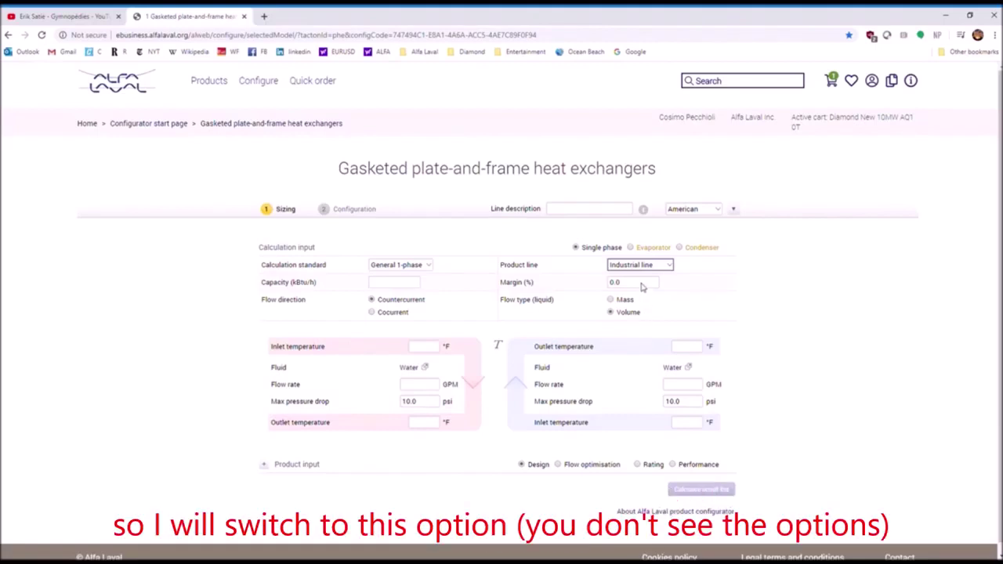
left_click(645, 287)
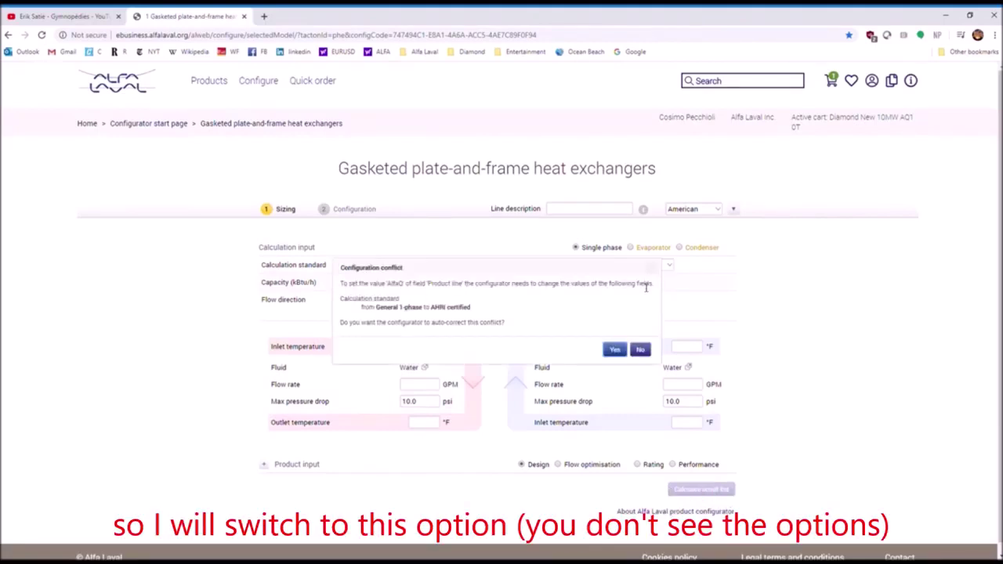
left_click(614, 349)
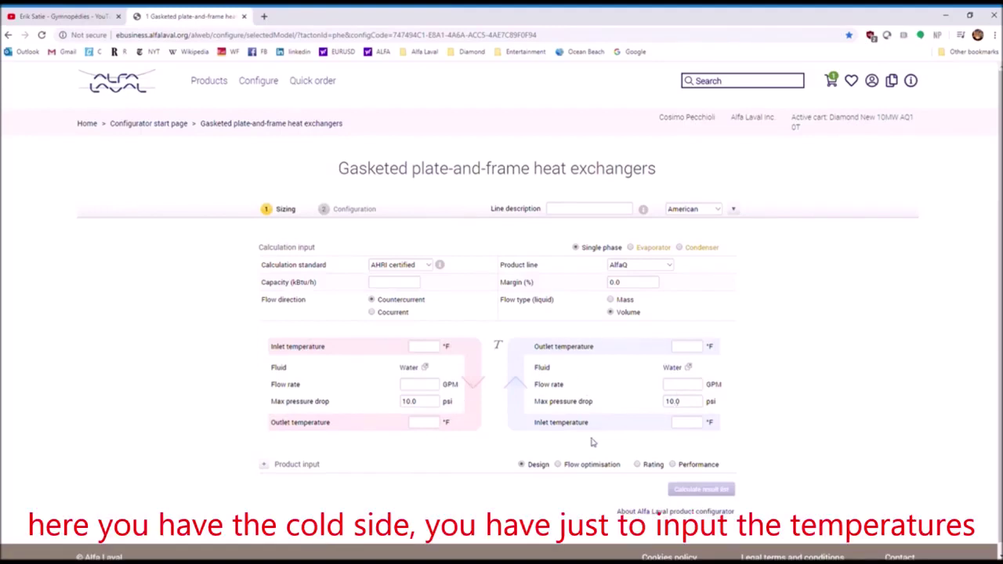
left_click(431, 348)
Step: Enter hot 100→90 °F and cold 80→90 °F temperatures, with a 1,000 GPM hot-side flow
type("100")
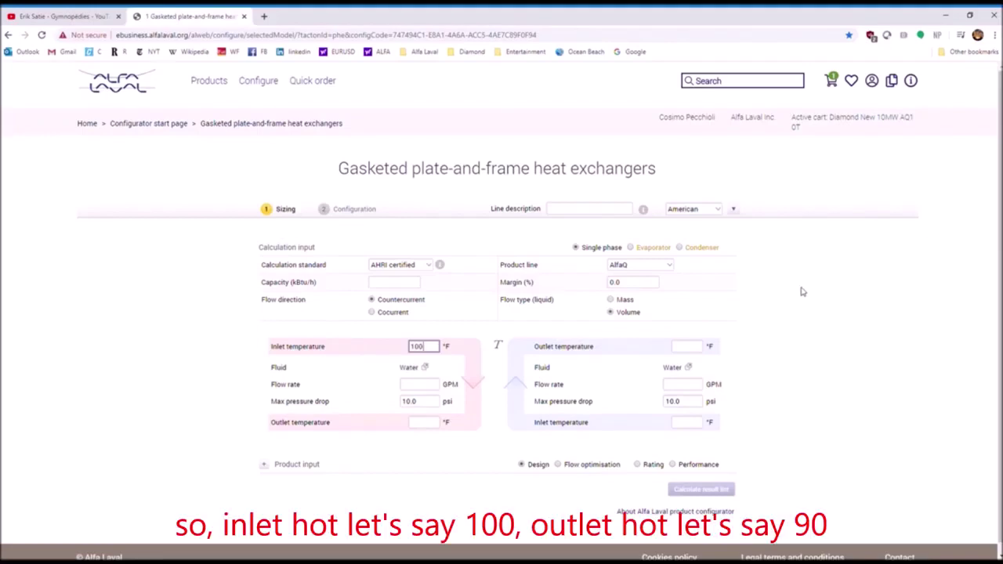
left_click(417, 424)
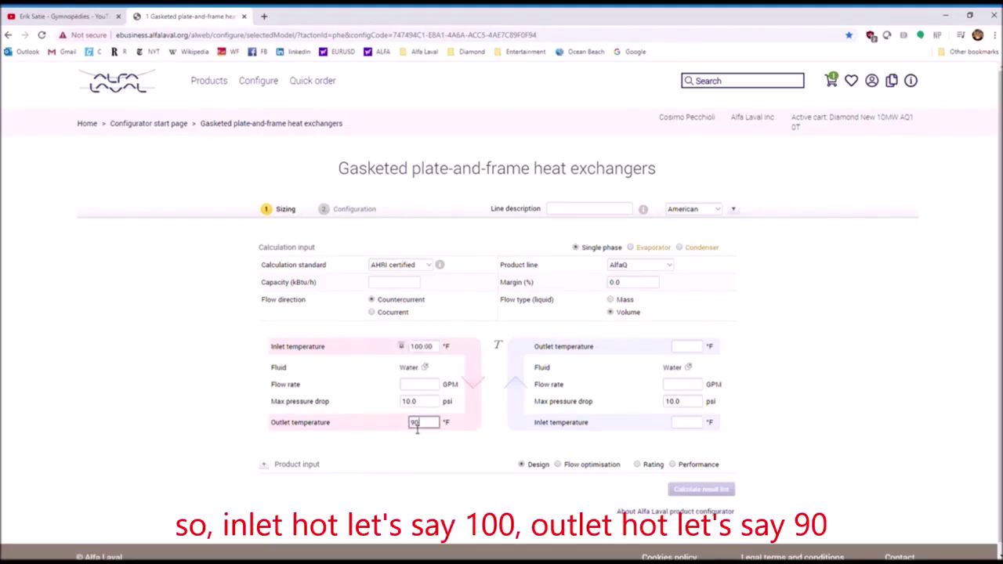
left_click(702, 423)
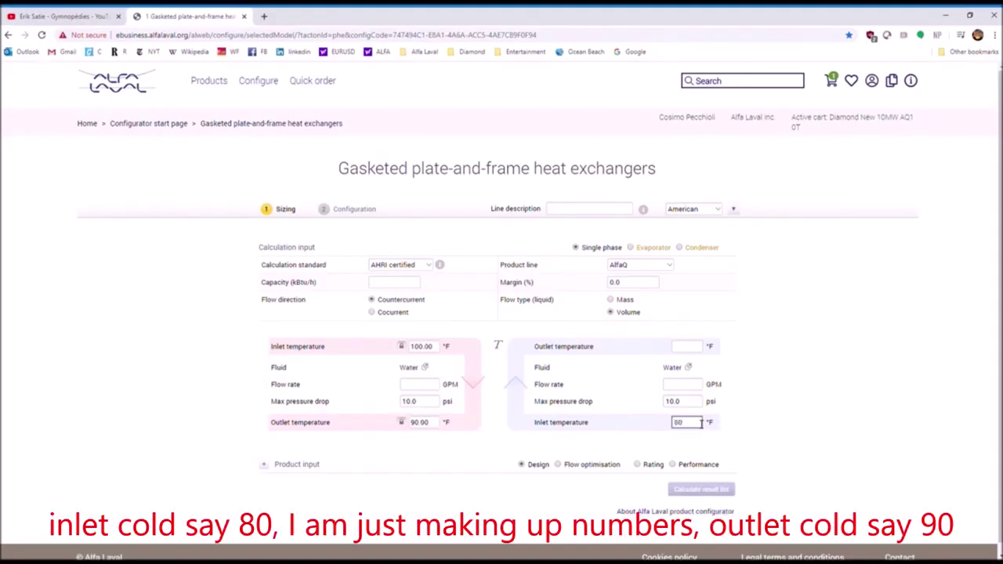
left_click(700, 348)
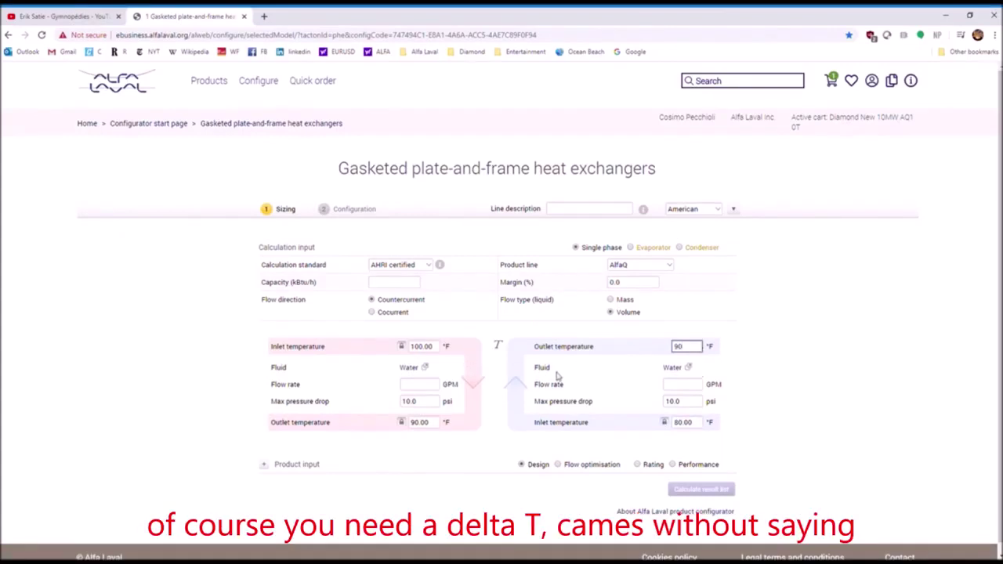
left_click(427, 385)
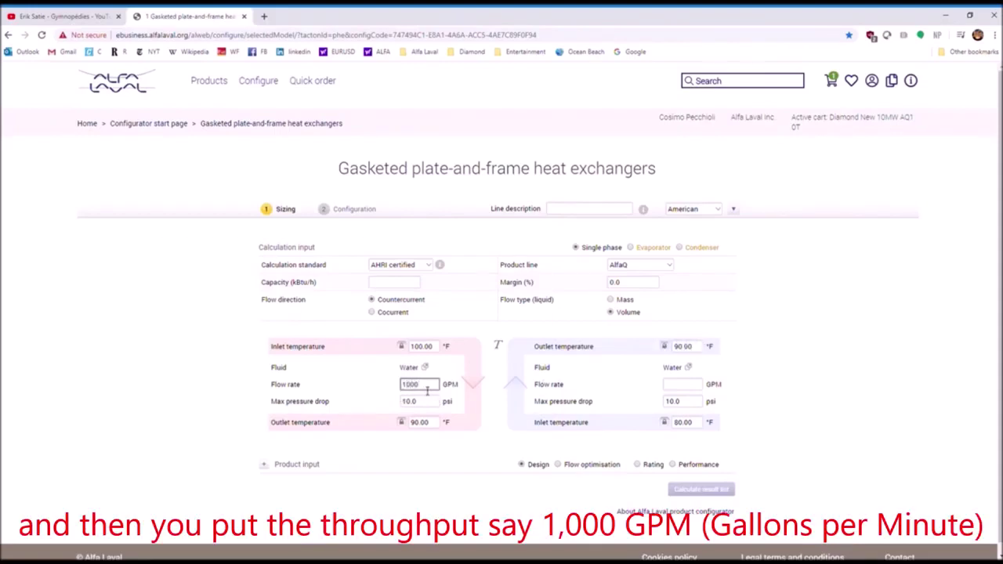
type("1000")
left_click(702, 386)
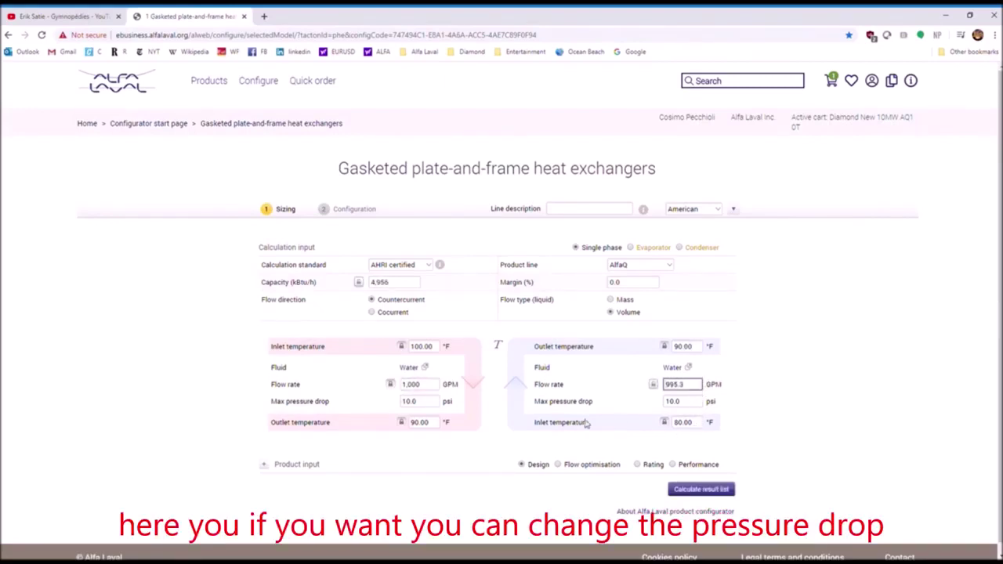
Step: Set max pressure drops to 8 psi hot and 9.2 psi cold, then calculate the result list
left_click_drag(431, 403, 395, 406)
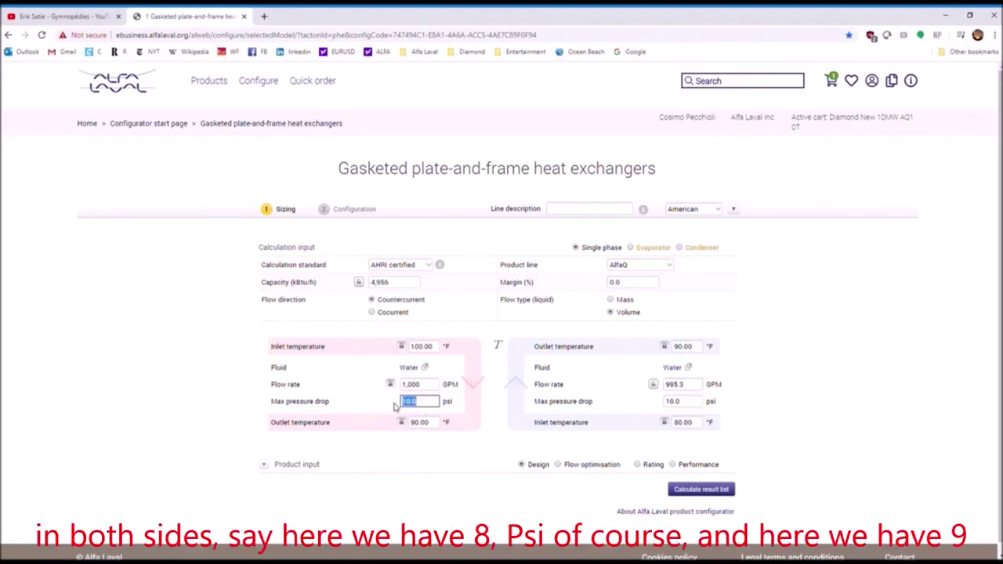
type("8")
left_click(683, 405)
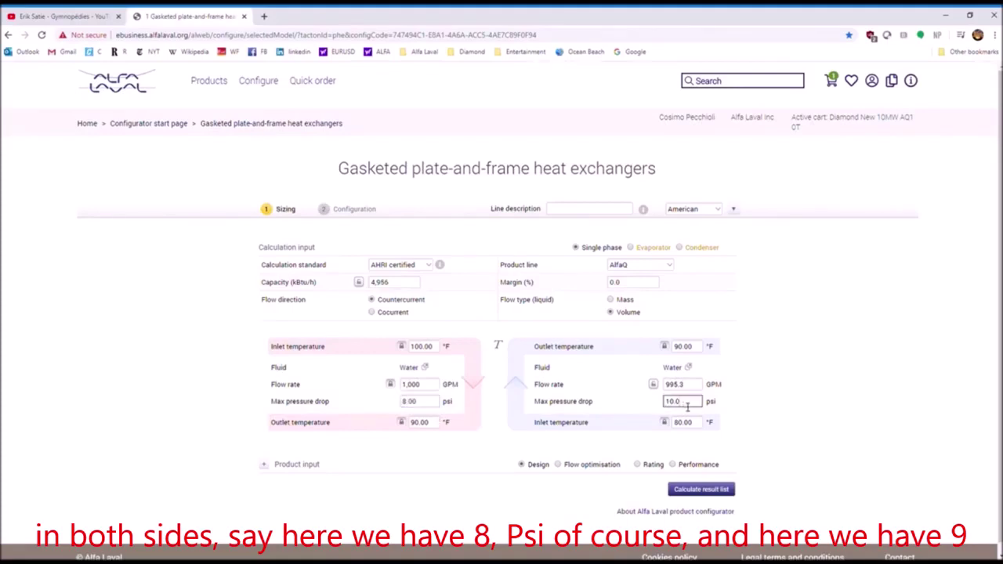
left_click_drag(688, 406, 670, 413)
type("9")
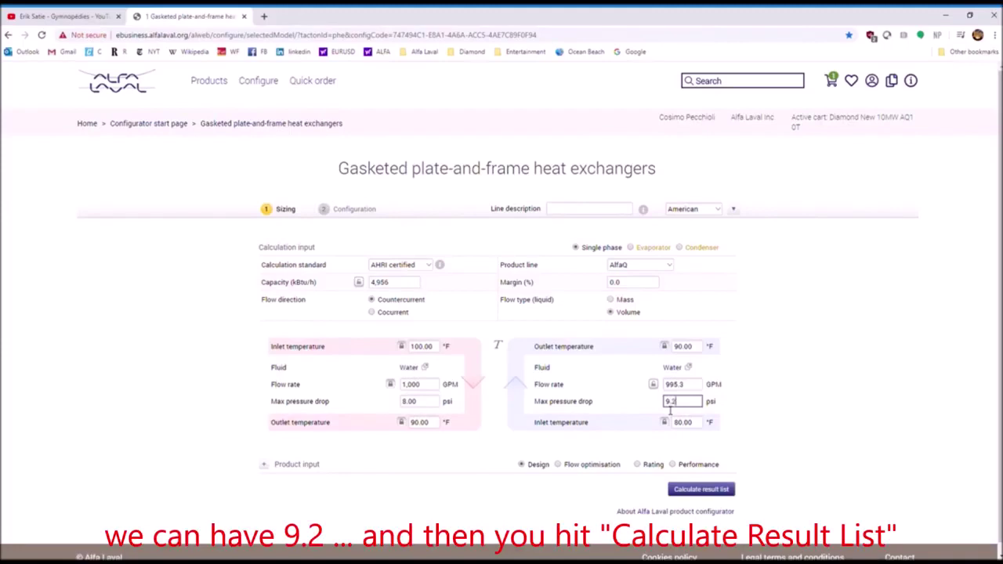
type(".2")
left_click(769, 378)
scroll(794, 382, "down", 1)
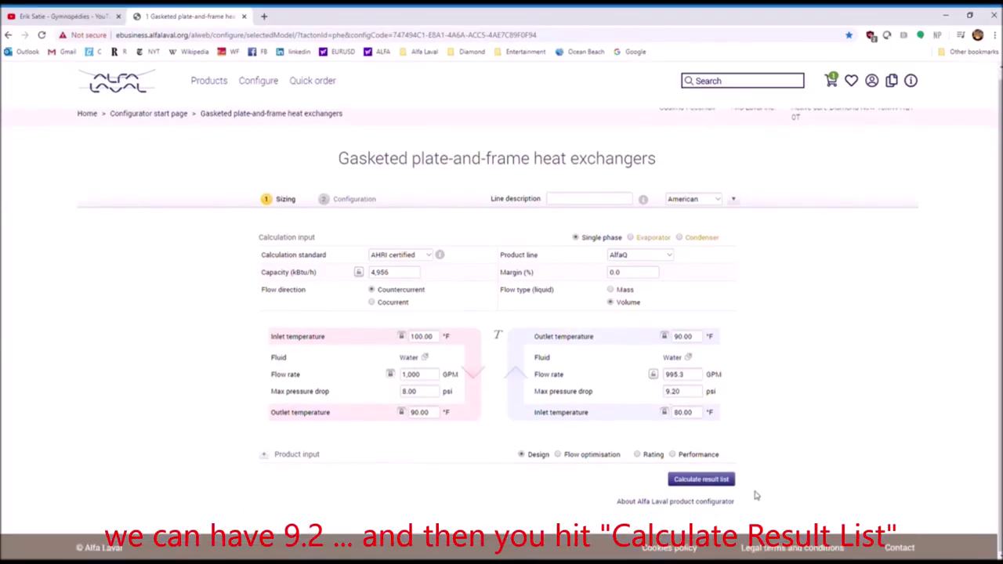
left_click(708, 485)
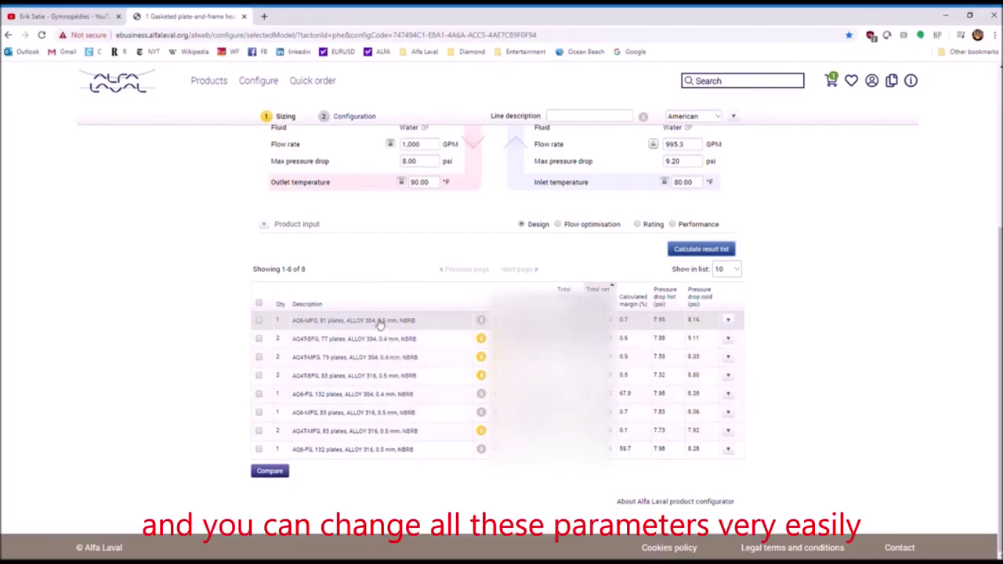
Step: Expand the Product input options below the 8-option result list headed by AQ6-MFG
left_click(266, 227)
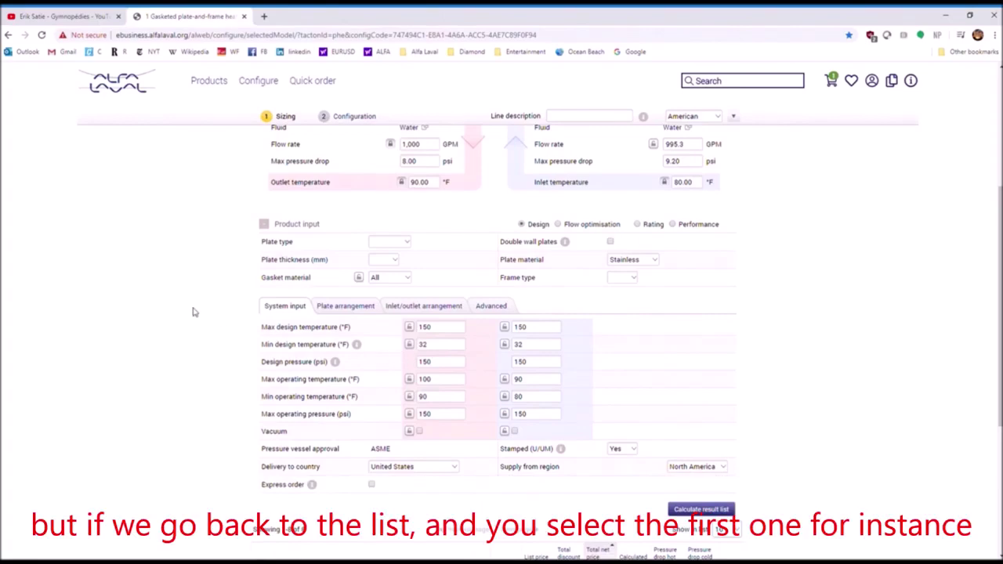
scroll(194, 312, "down", 3)
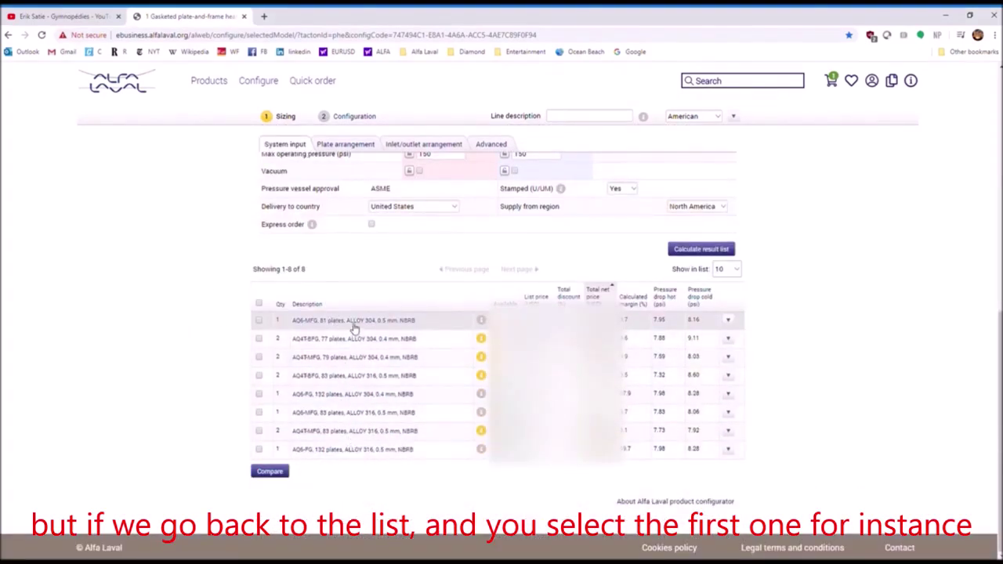
Step: Open the 81-plate AQ6-MFG result and download its technical specification and drawing PDFs
left_click(351, 328)
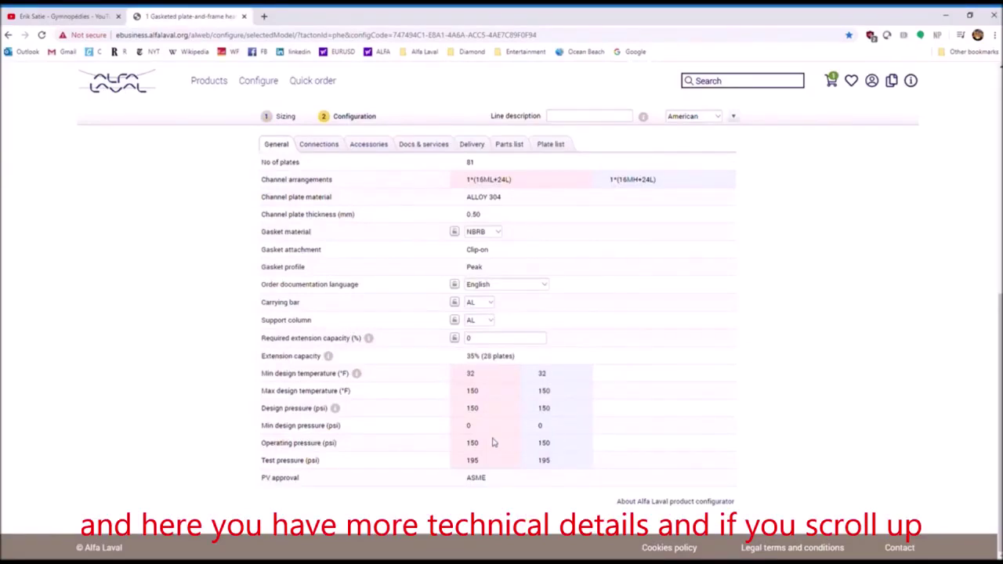
scroll(493, 443, "up", 5)
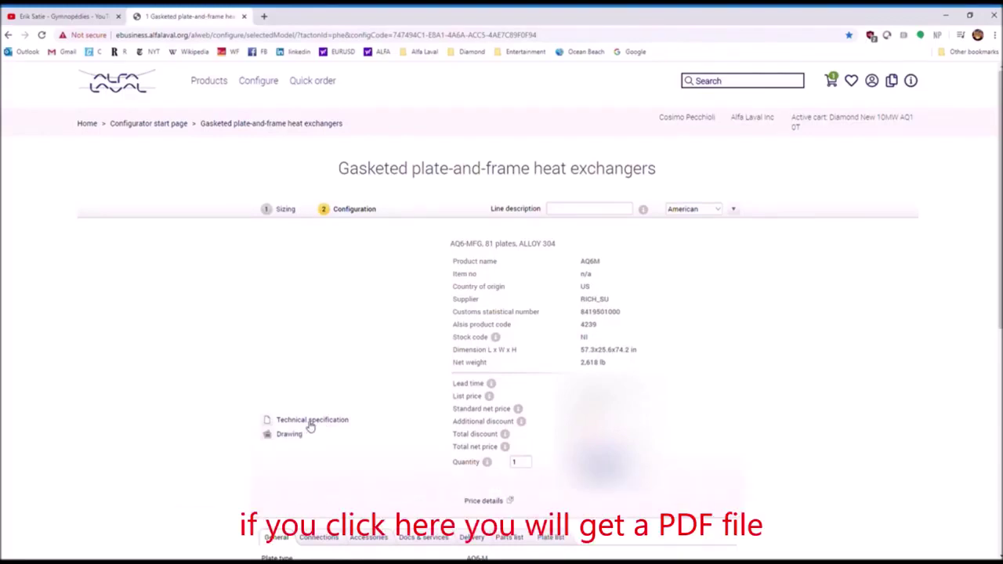
left_click(310, 426)
key("Escape")
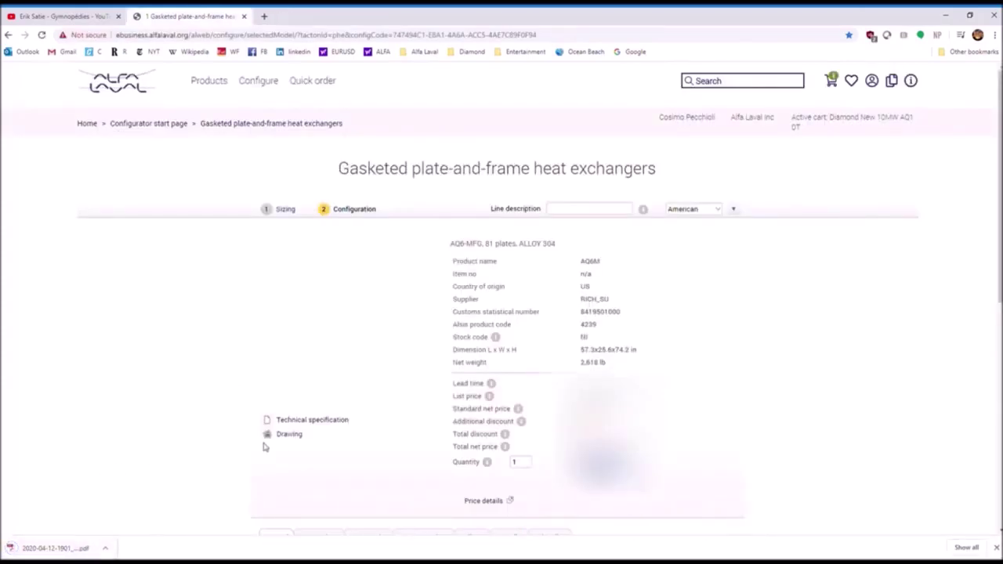
left_click(291, 437)
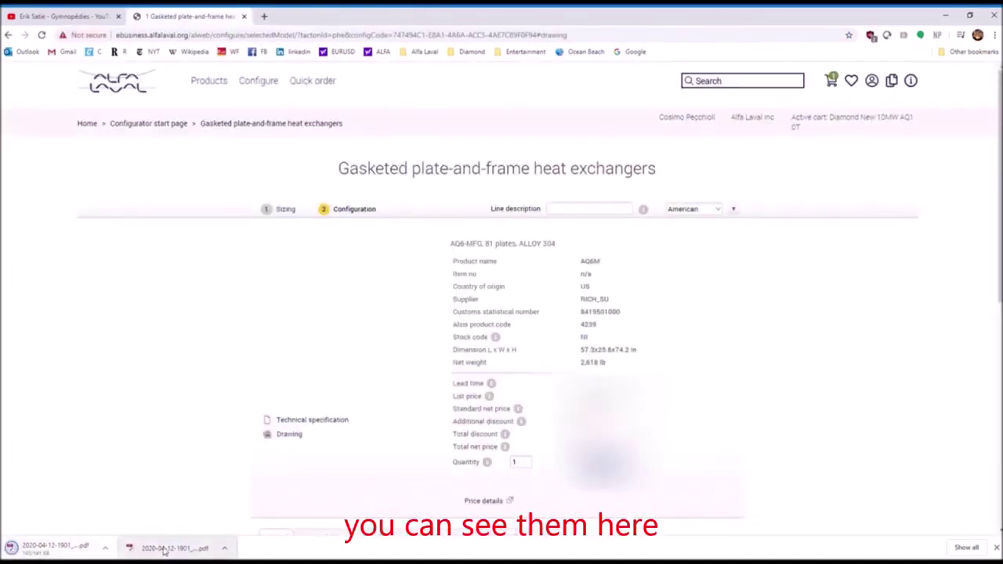
left_click(98, 549)
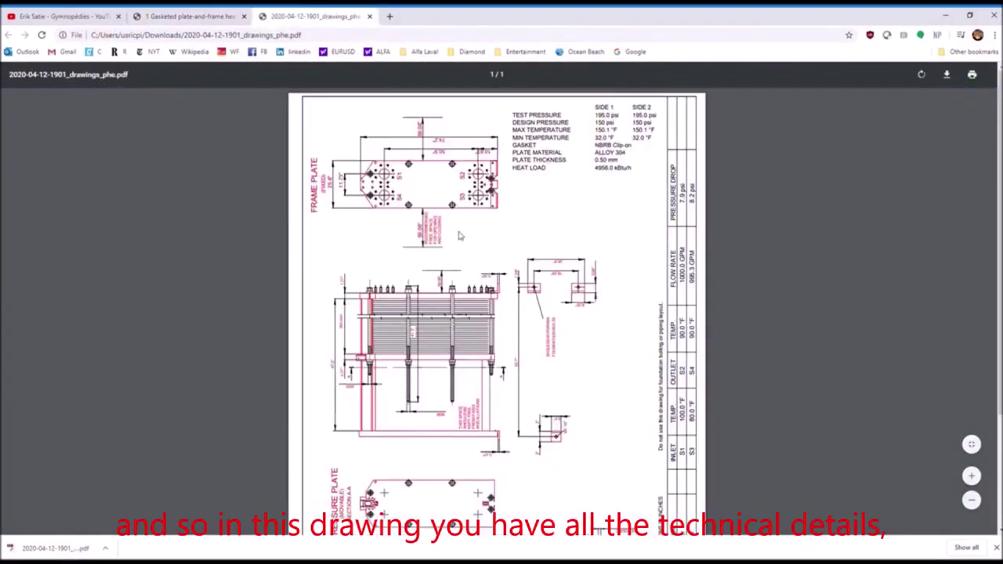
Step: Scroll through the AQ6-MFG drawing PDF to review its plates, dimensions and title block
scroll(555, 402, "down", 3)
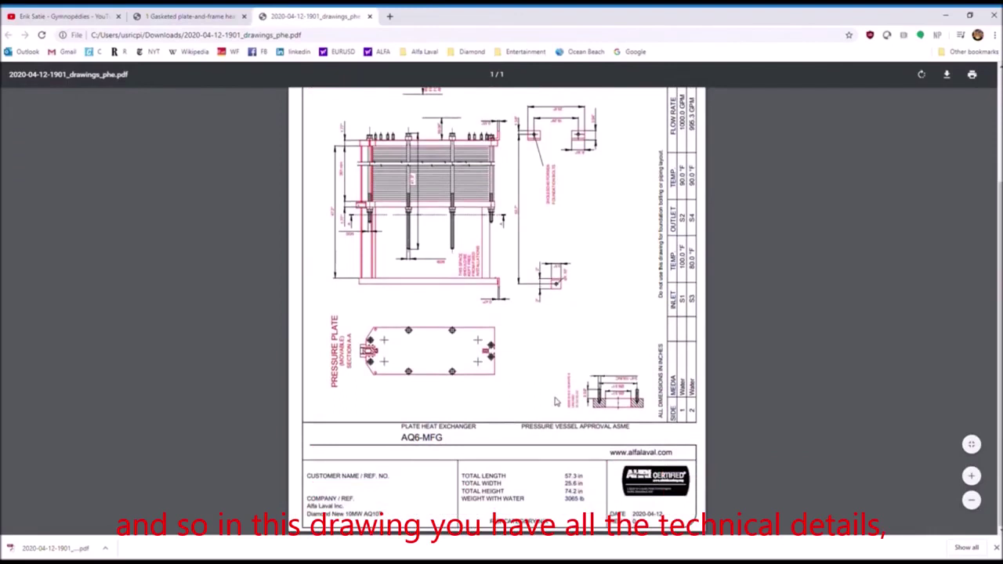
scroll(696, 392, "up", 1)
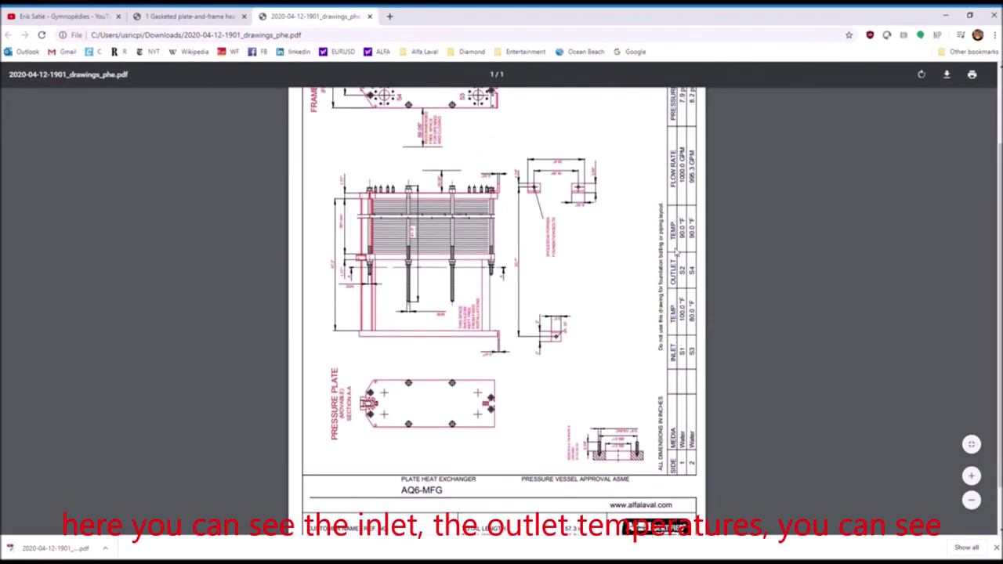
scroll(682, 281, "up", 2)
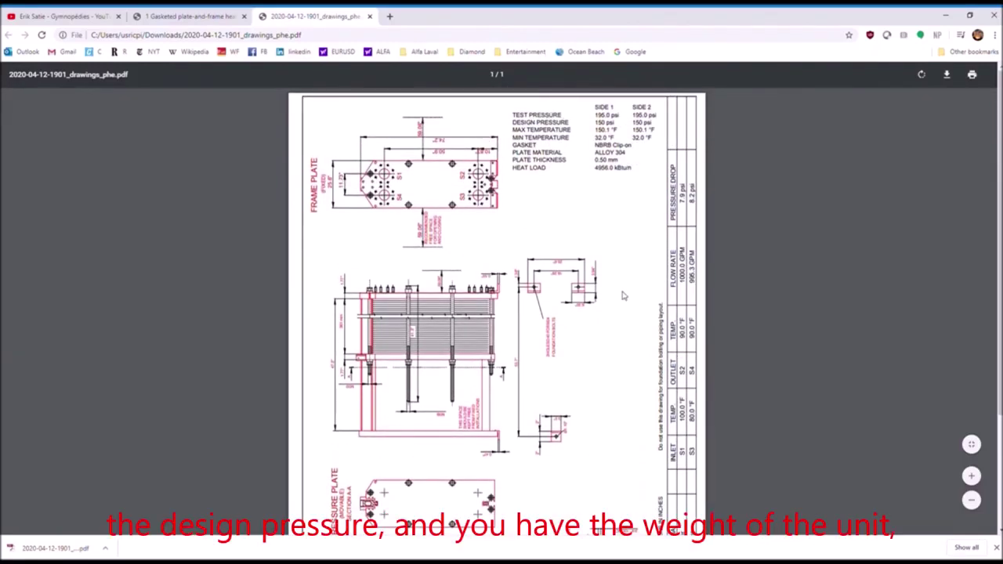
scroll(624, 297, "down", 2)
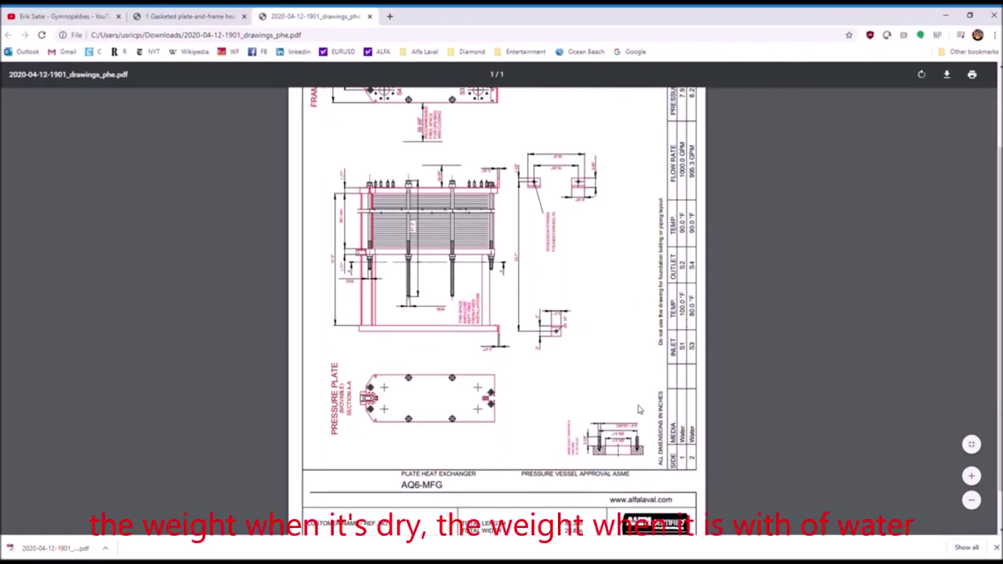
scroll(633, 400, "down", 1)
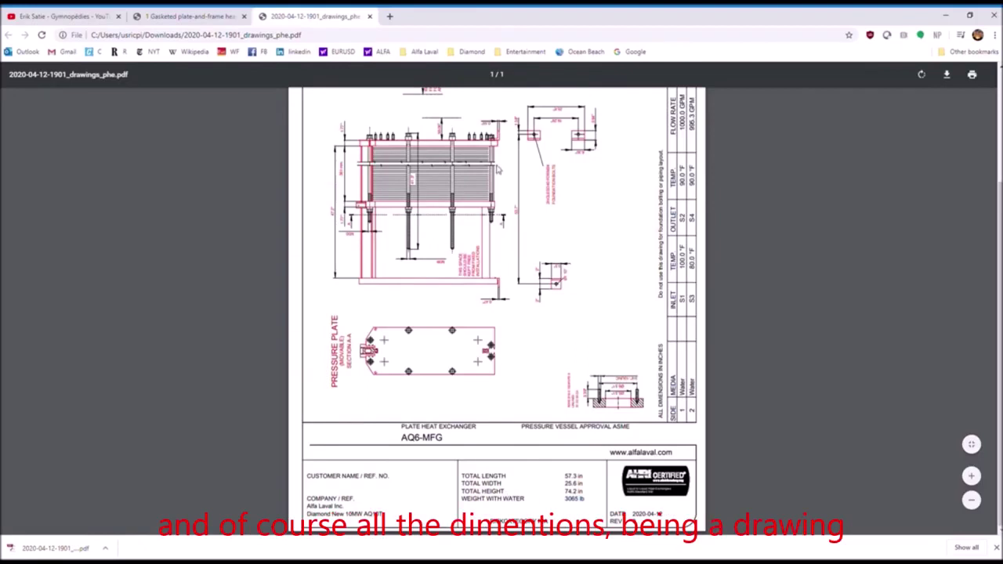
scroll(483, 237, "up", 2)
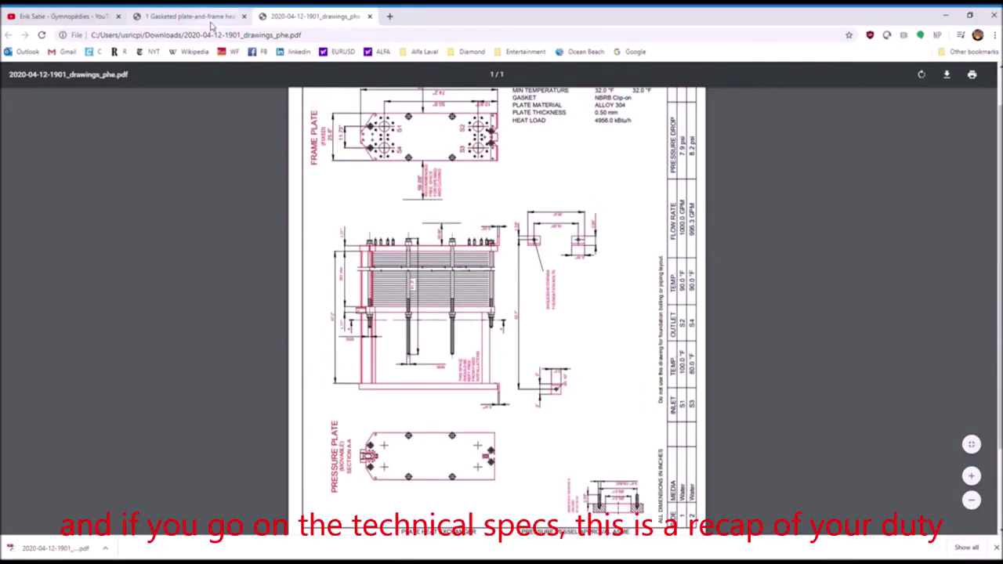
left_click(54, 548)
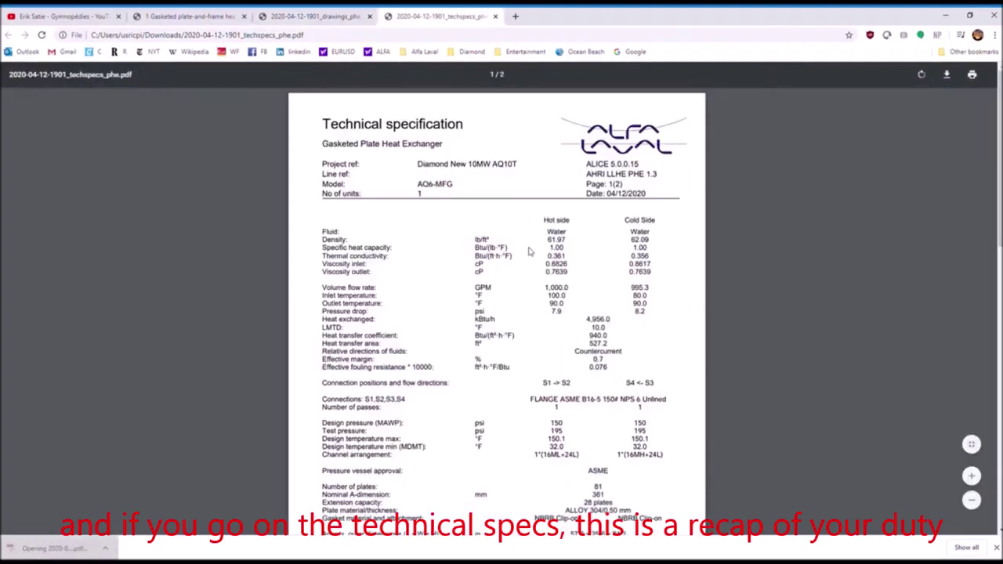
Step: Highlight the NBRB Clip-on gasket, ALLOY 304 plate material and 28-plate extension capacity
scroll(561, 320, "down", 5)
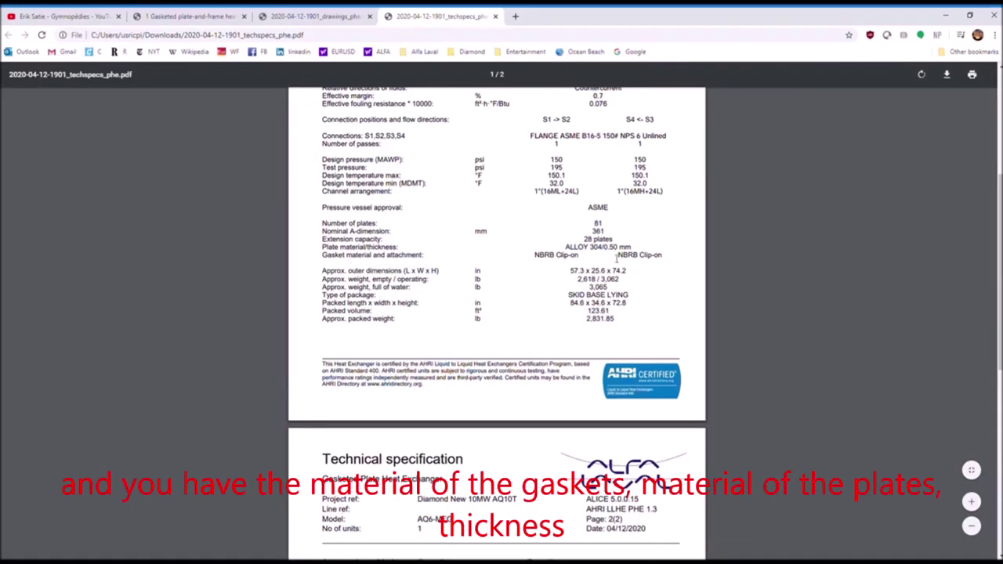
left_click_drag(620, 256, 668, 258)
left_click_drag(566, 248, 616, 245)
left_click(599, 248)
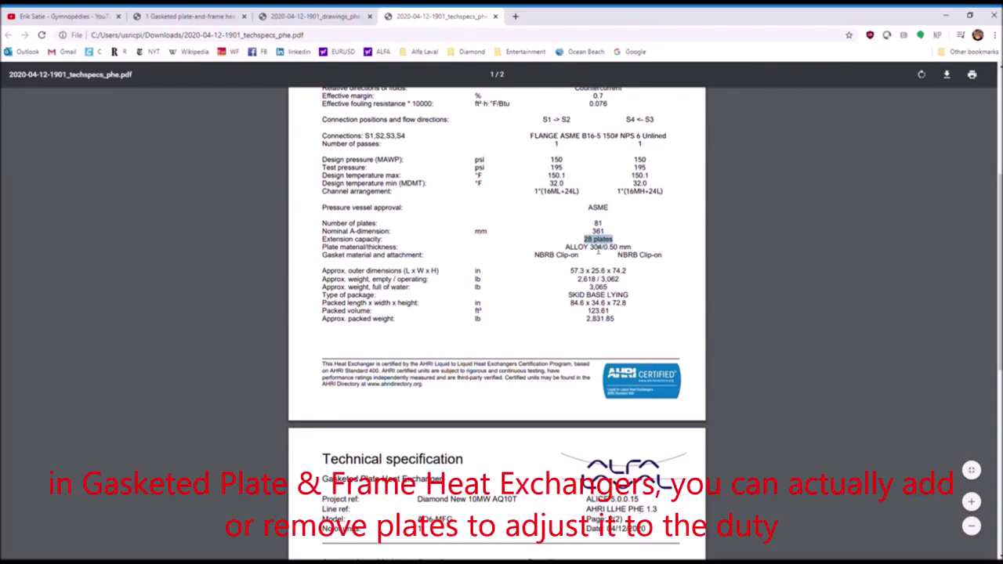
left_click(607, 243)
scroll(620, 292, "up", 1)
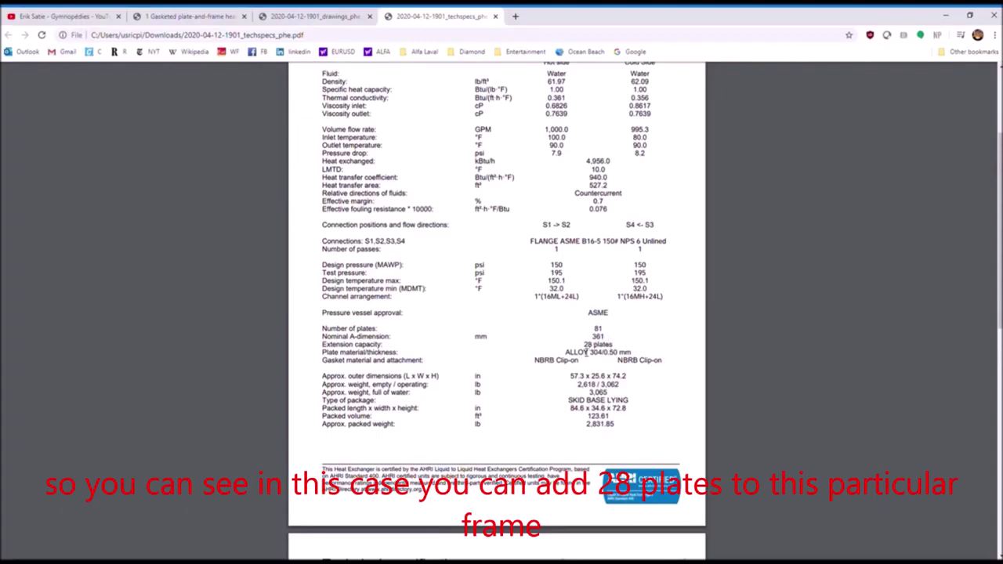
left_click_drag(585, 346, 617, 347)
scroll(553, 281, "up", 1)
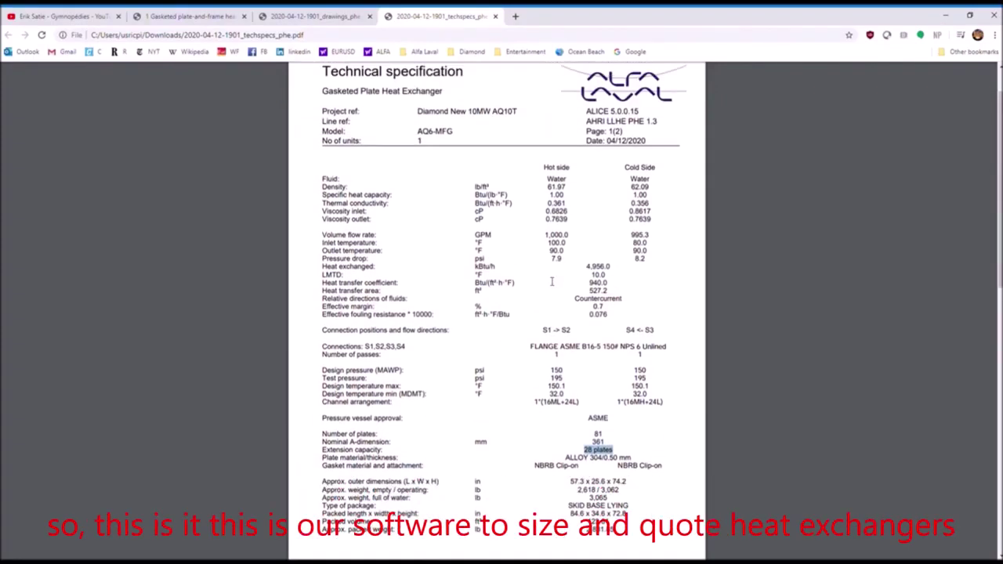
Step: Switch back to the configurator tab showing the AQ6-MFG, 81-plate ALLOY 304 configuration
left_click(188, 16)
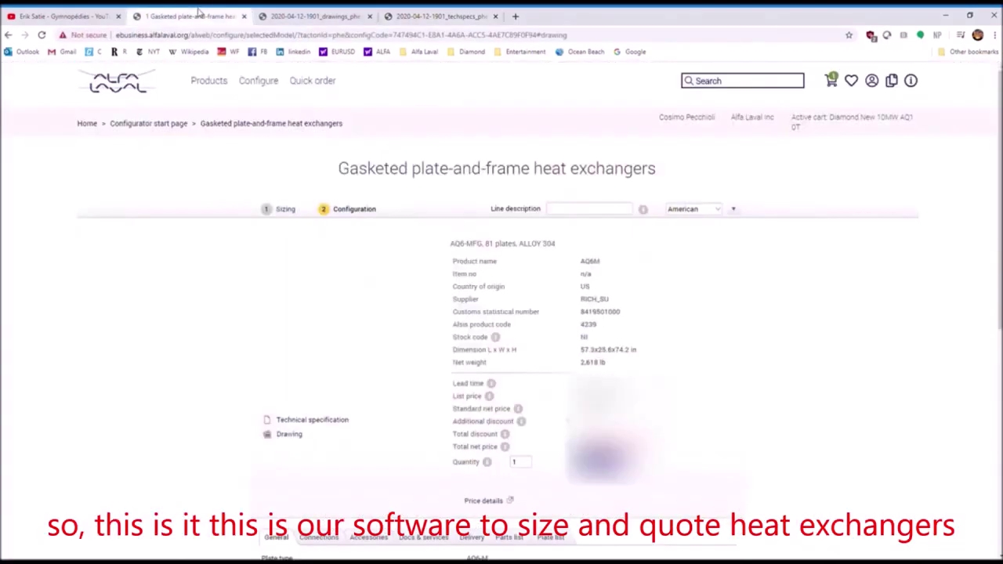